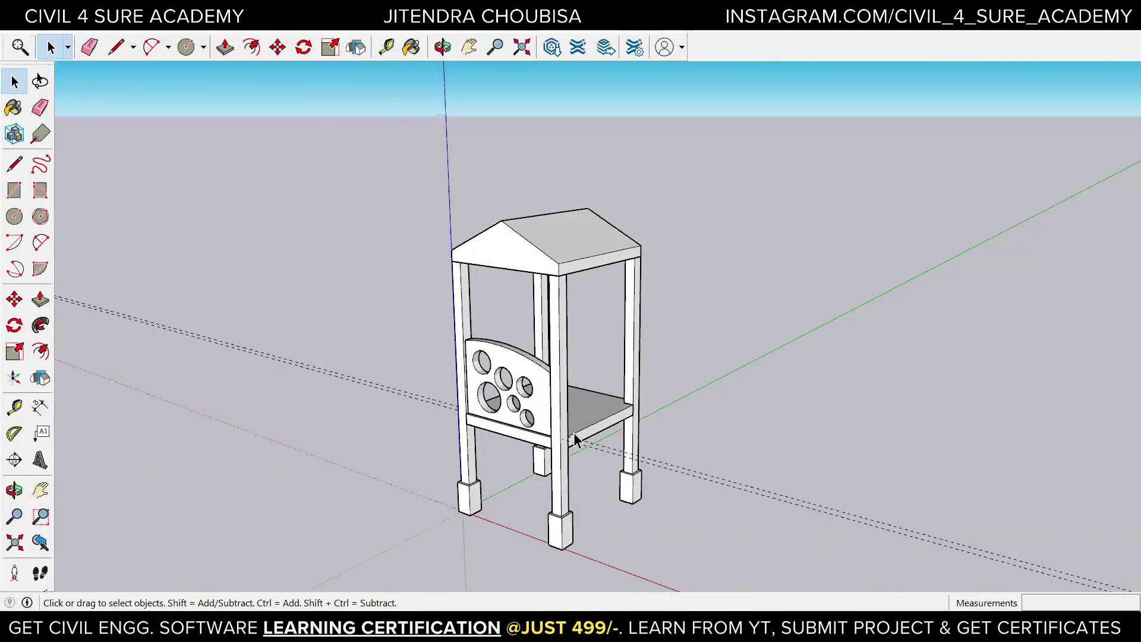
# Orbit and zoom in on the platform's back corner and the holed side panel.
pyautogui.moveTo(442, 463); pyautogui.dragTo(767, 449, button='middle')
pyautogui.scroll(5, 547, 509)
pyautogui.scroll(-3, 561, 472)
pyautogui.scroll(3, 672, 427)
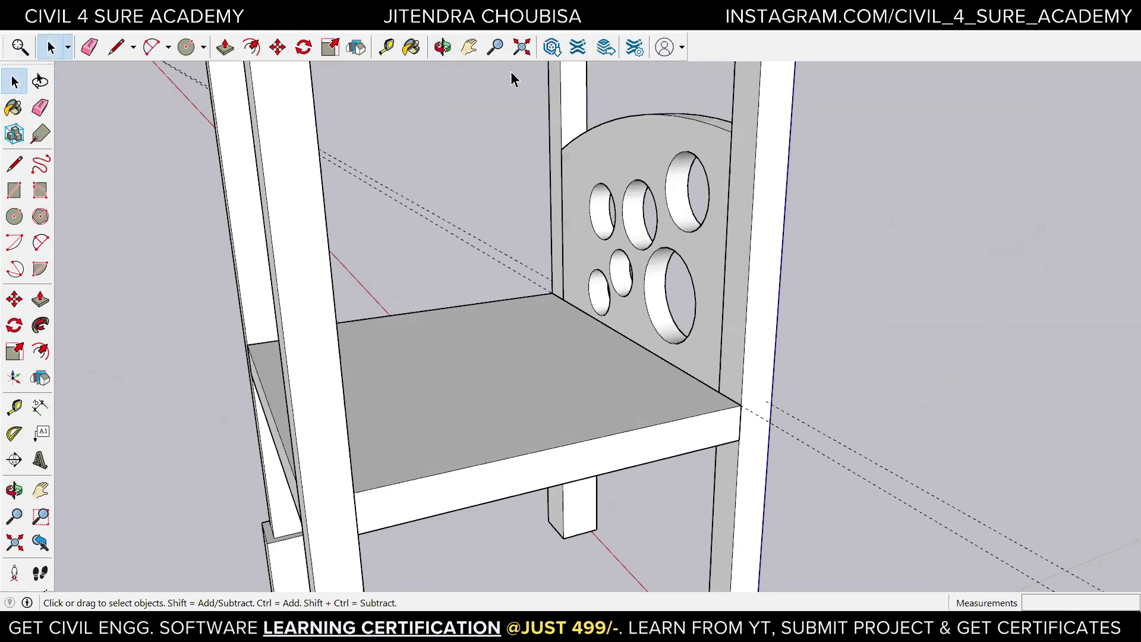
# Draw a 1-inch radius circle on the pillar face just above the platform's back corner.
pyautogui.click(14, 216)
pyautogui.scroll(1, 716, 397)
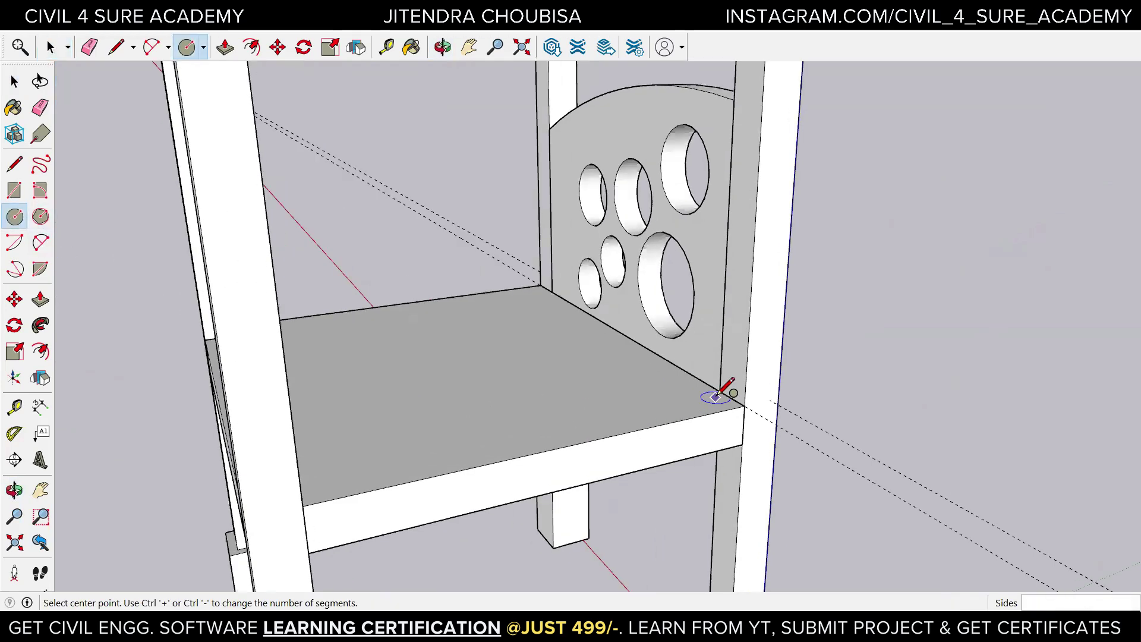
pyautogui.scroll(2, 717, 397)
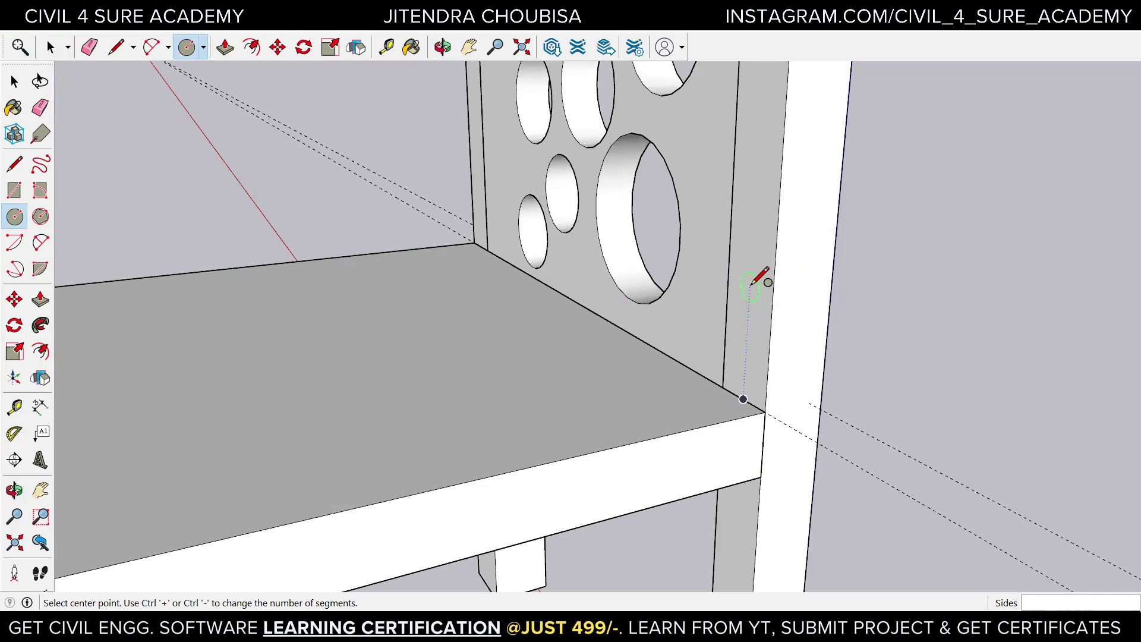
pyautogui.moveTo(751, 286); pyautogui.dragTo(789, 325, button='middle')
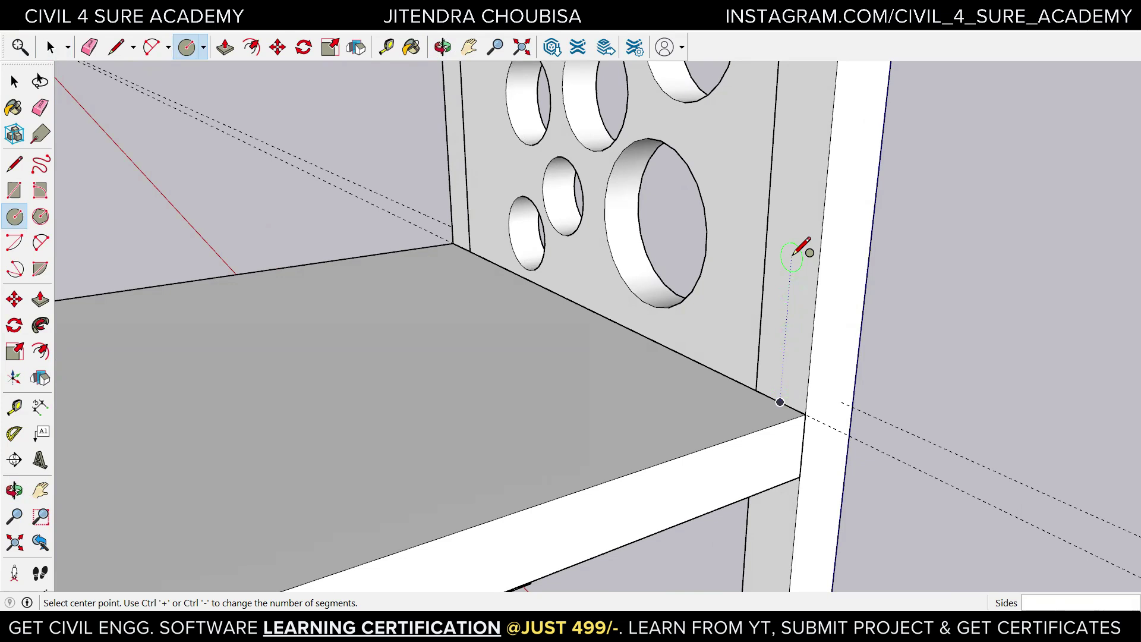
pyautogui.click(793, 257)
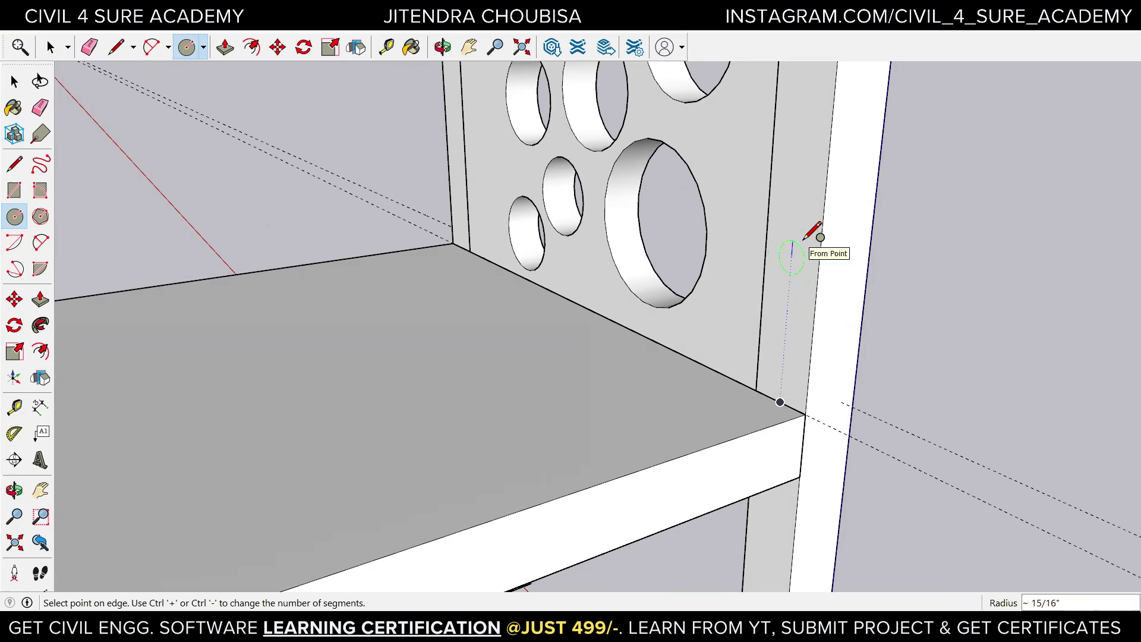
pyautogui.write('1')
pyautogui.press('Return')
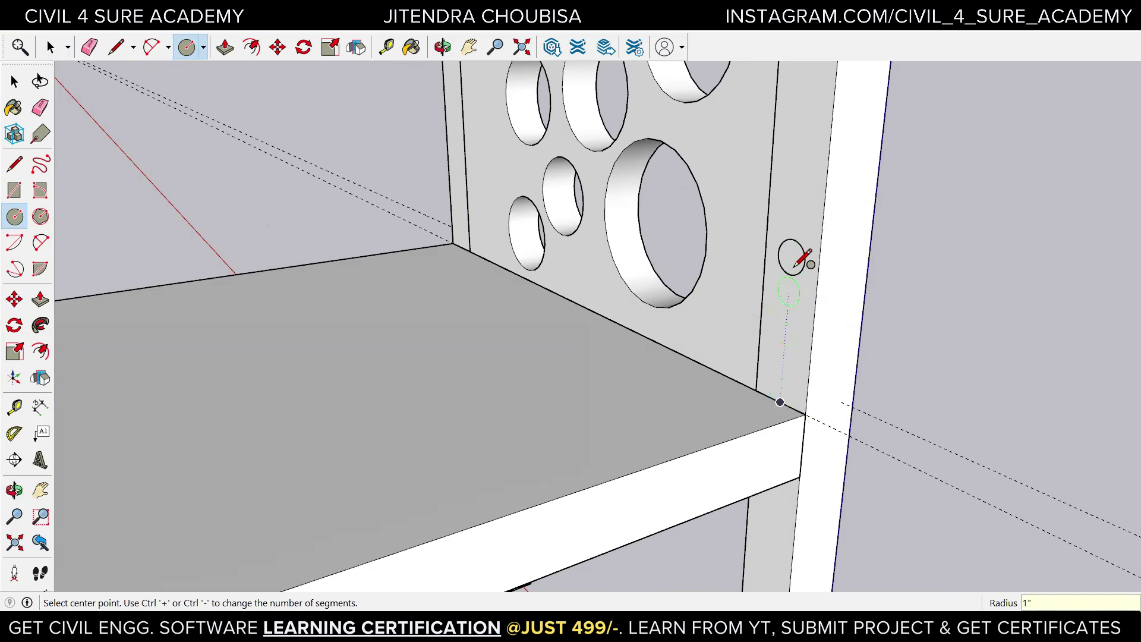
pyautogui.scroll(-1, 791, 287)
pyautogui.scroll(-1, 787, 290)
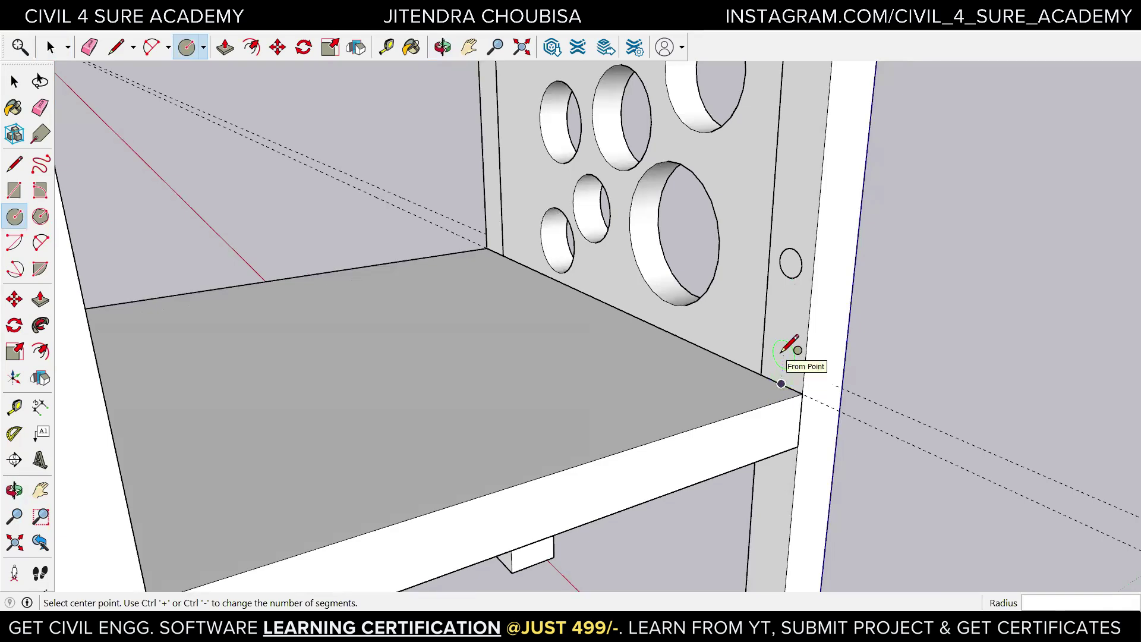
pyautogui.scroll(-3, 782, 381)
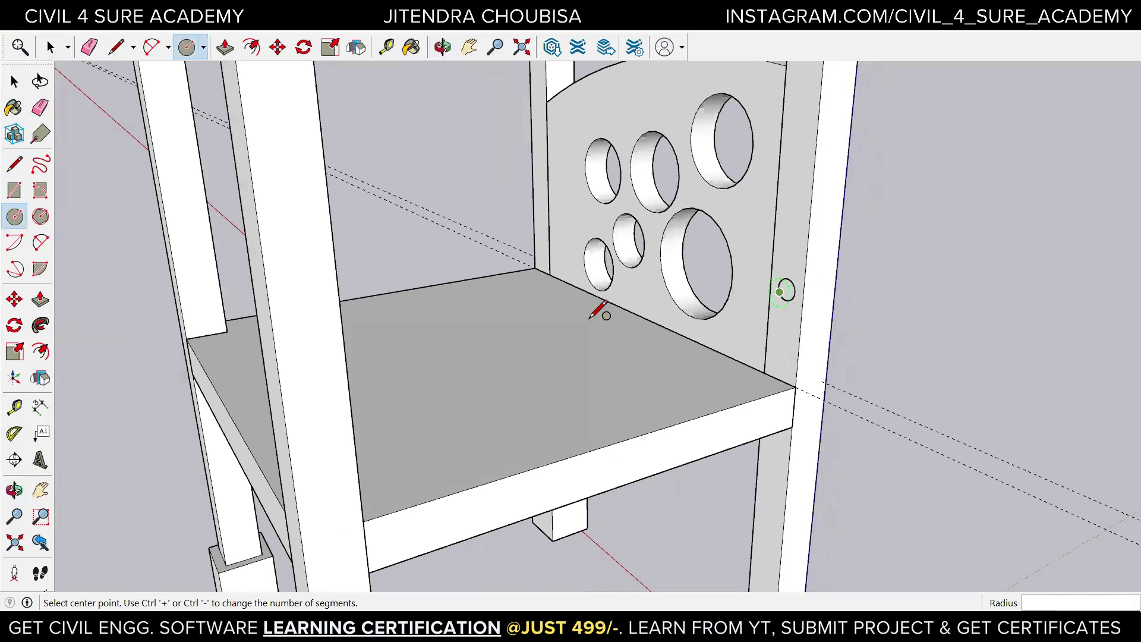
# Push/pull the small circle into a 3' 4" rod reaching the opposite pillar.
pyautogui.click(43, 308)
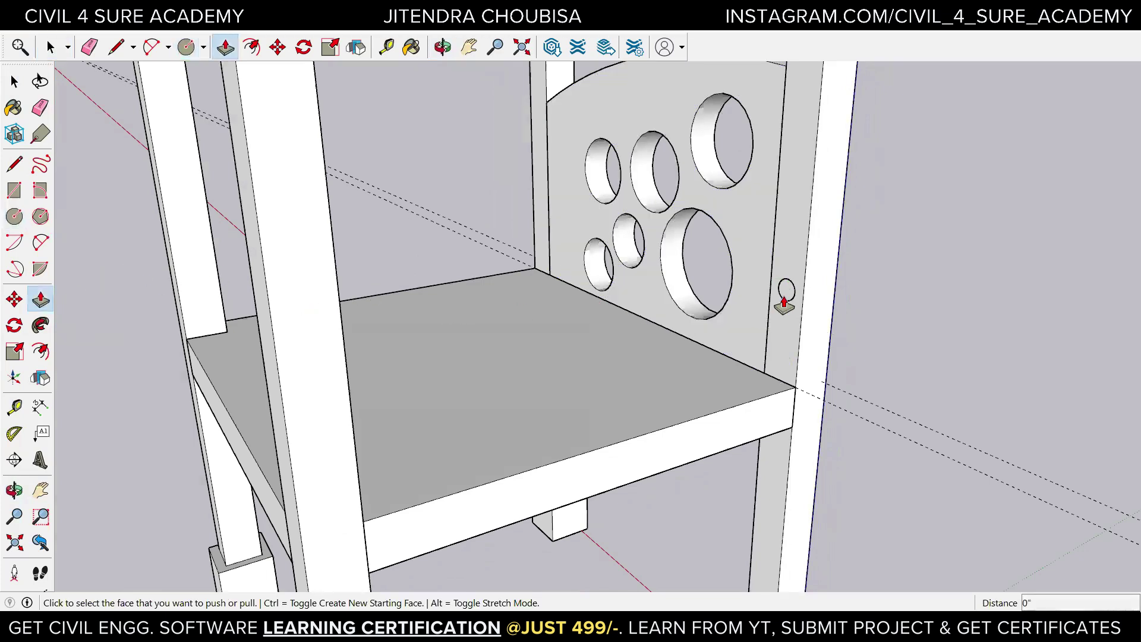
pyautogui.click(787, 290)
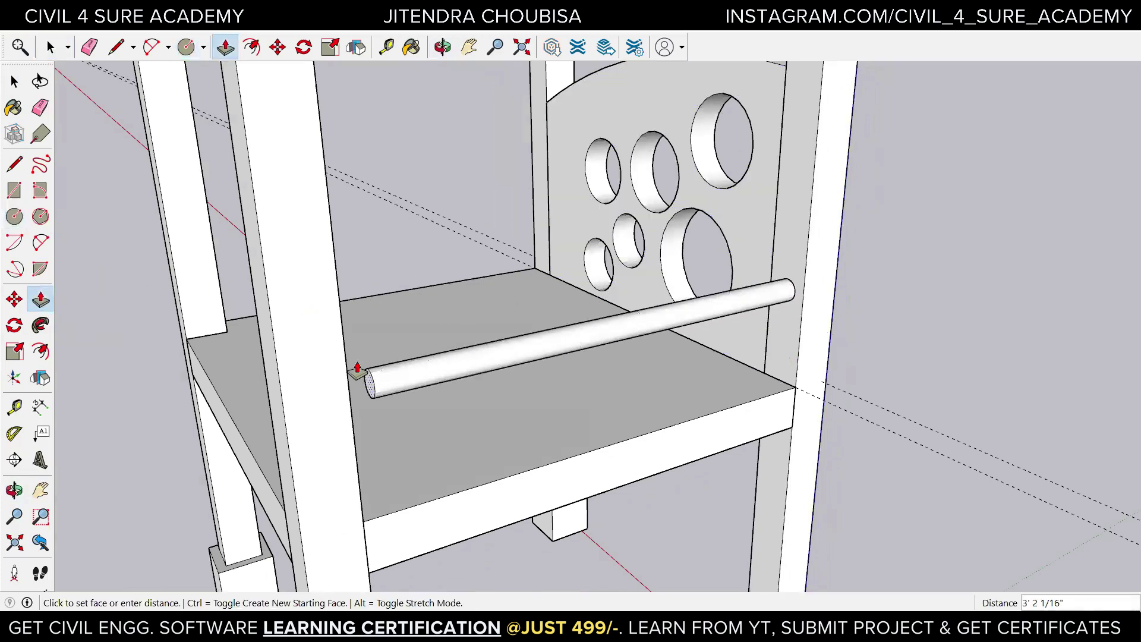
pyautogui.click(344, 364)
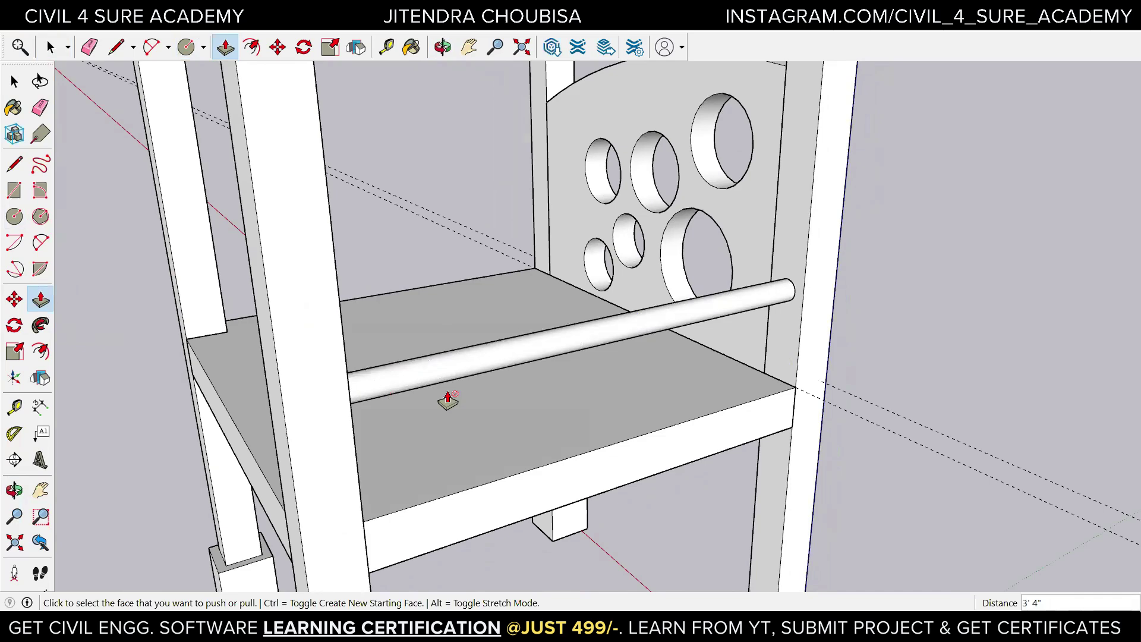
pyautogui.moveTo(448, 400); pyautogui.dragTo(624, 376, button='middle')
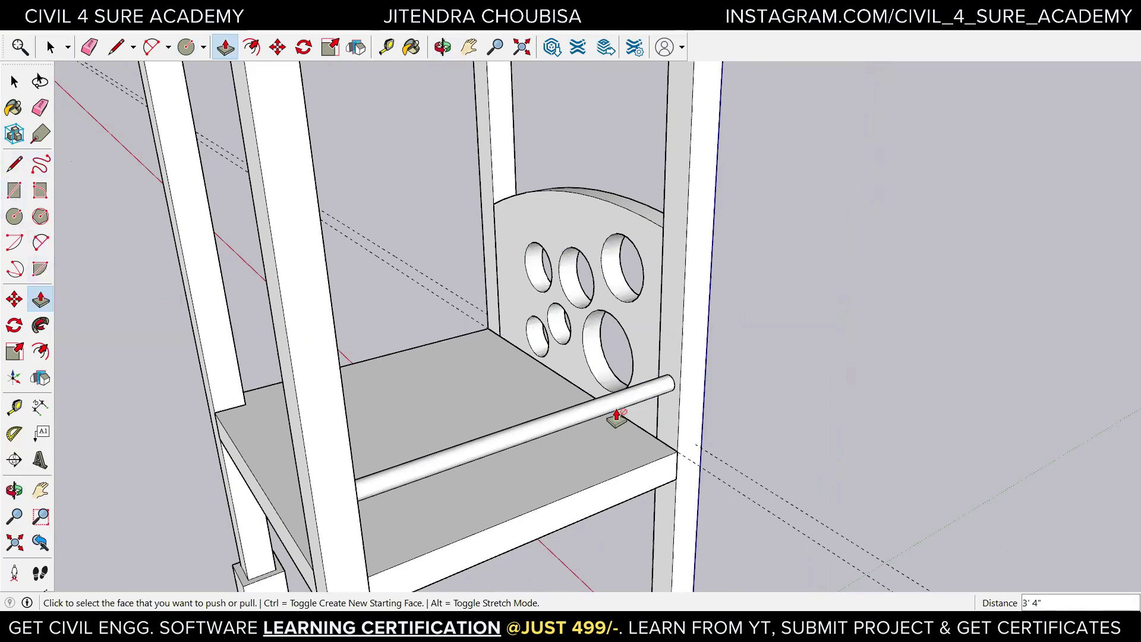
pyautogui.moveTo(639, 453); pyautogui.dragTo(632, 428, button='middle')
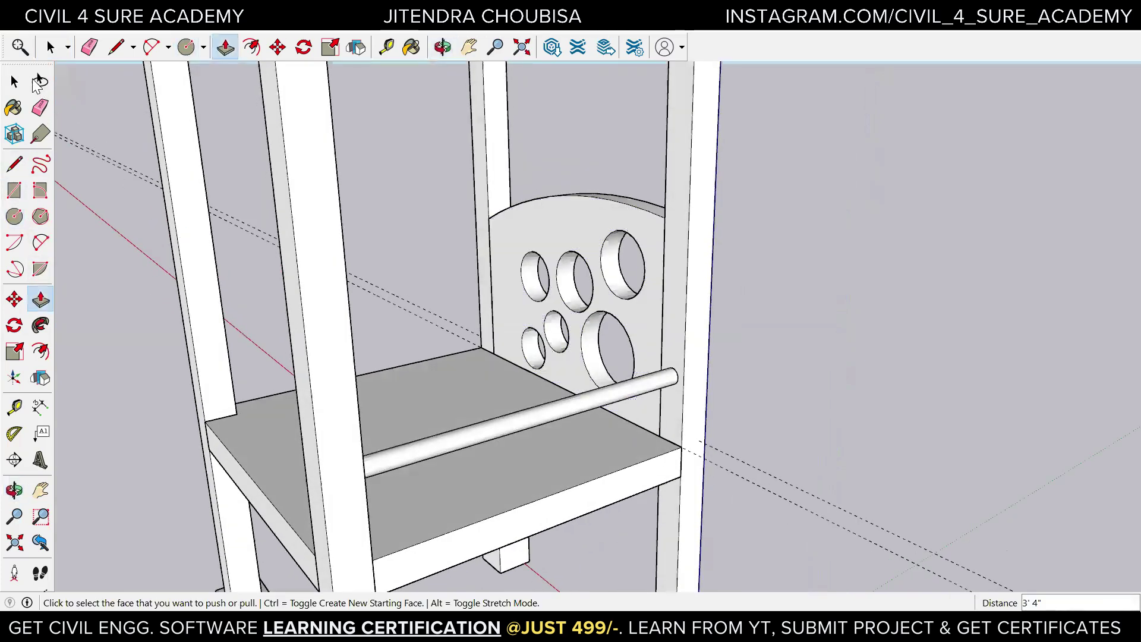
pyautogui.press('space')
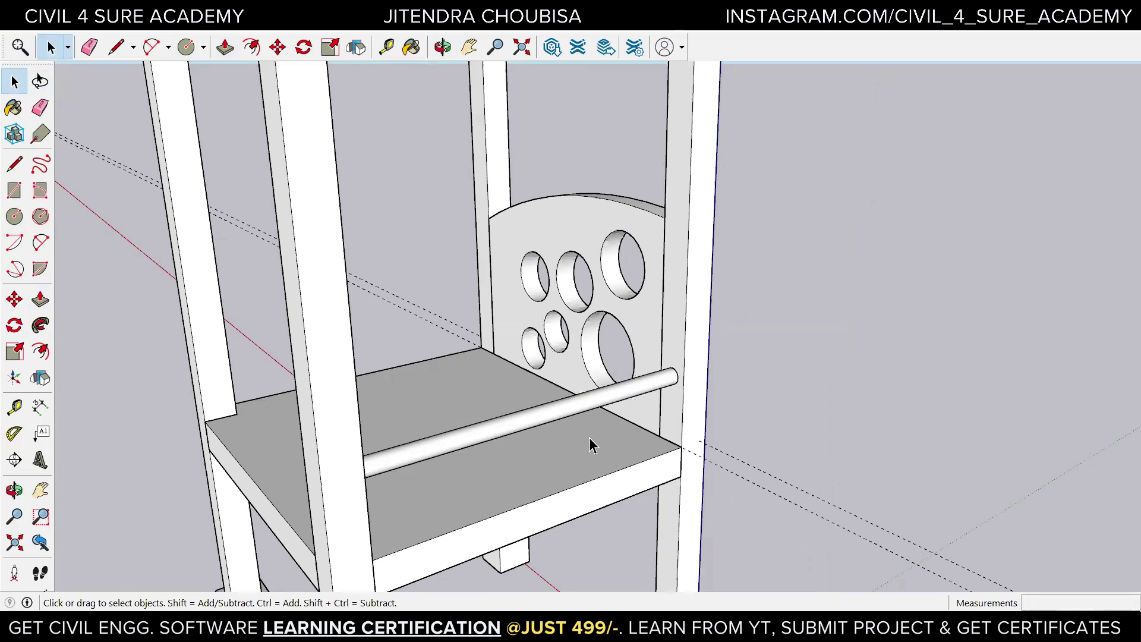
# Make the whole rod a component with the definition name 'Bar'.
pyautogui.tripleClick(544, 418)
pyautogui.rightClick(544, 418)
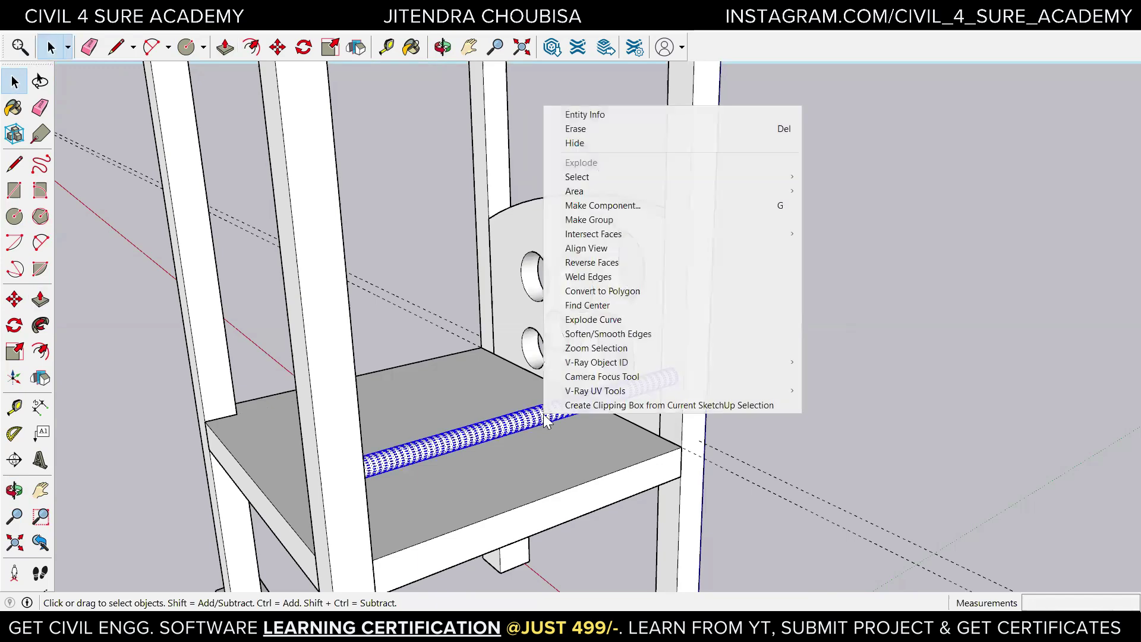
pyautogui.click(599, 206)
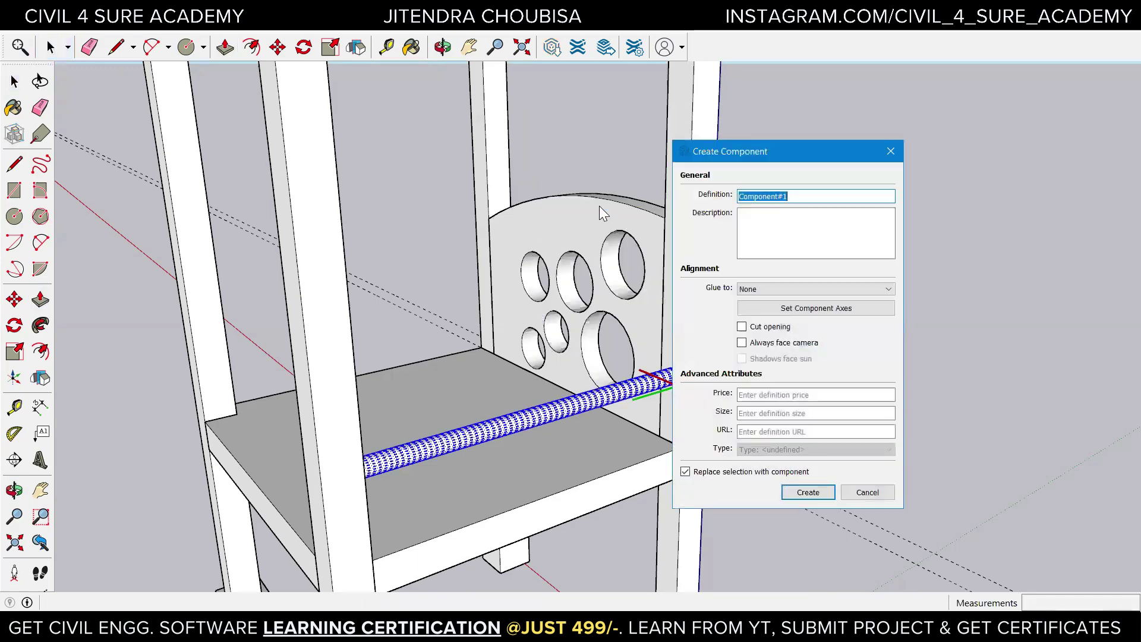
pyautogui.click(790, 197)
pyautogui.moveTo(791, 197); pyautogui.dragTo(706, 197)
pyautogui.write('Bar')
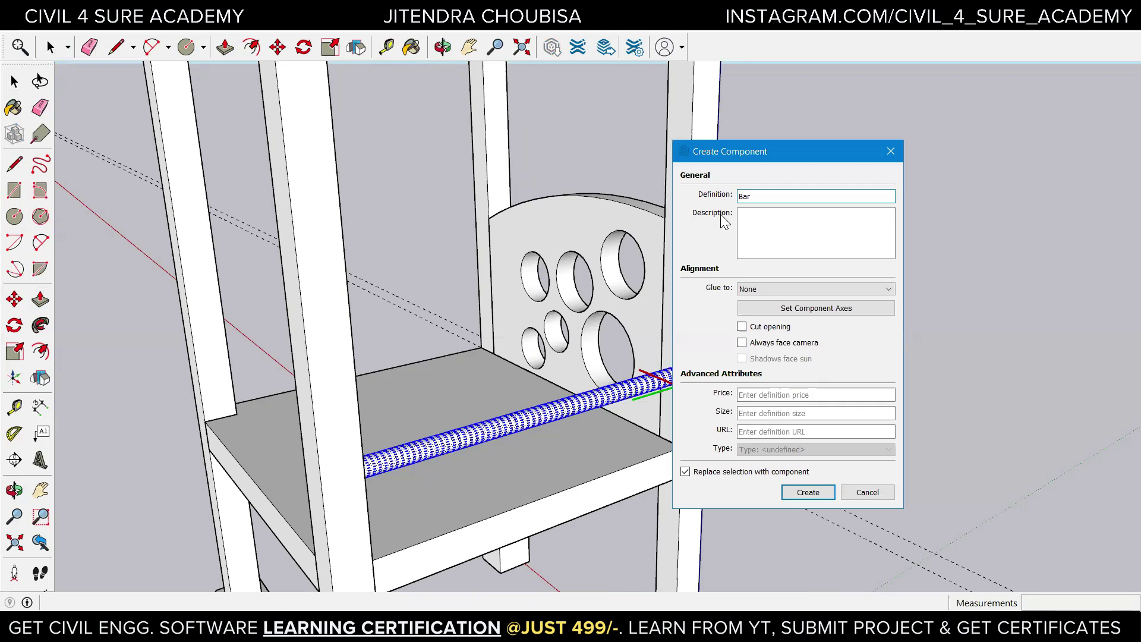
pyautogui.click(809, 493)
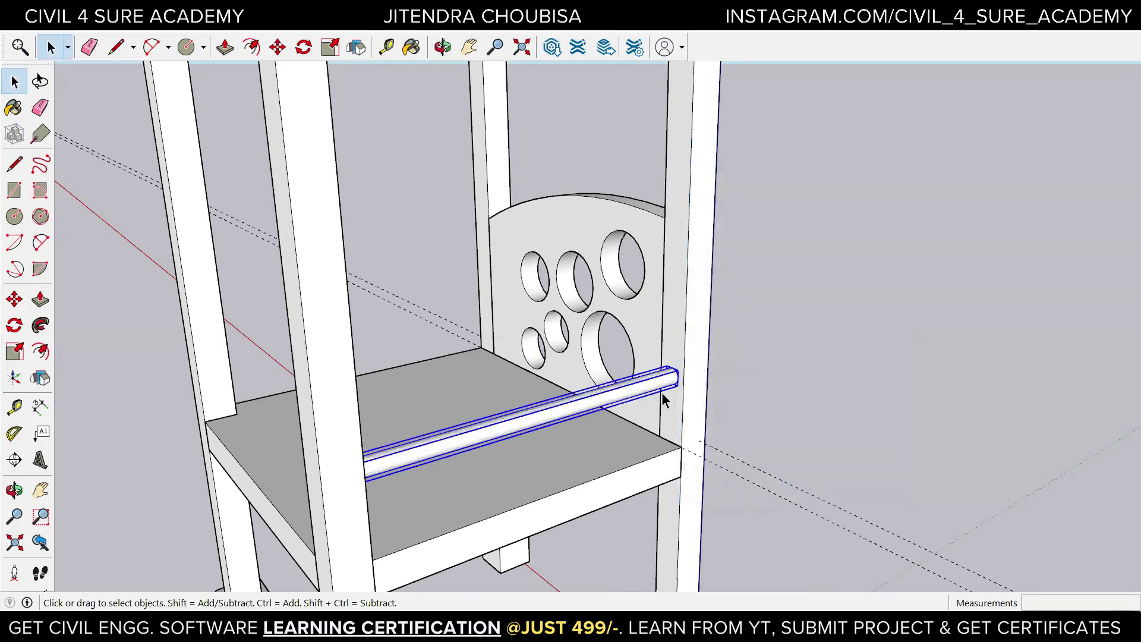
# Copy the Bar rod from its endpoint about 5 7/16" up the pillar.
pyautogui.click(14, 299)
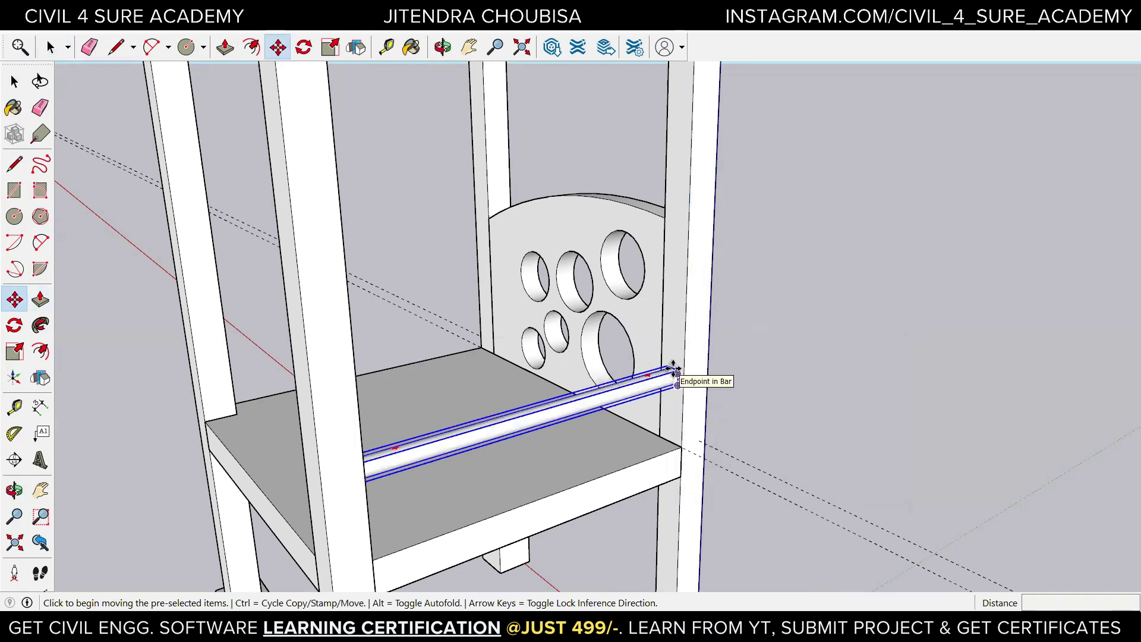
pyautogui.click(675, 371)
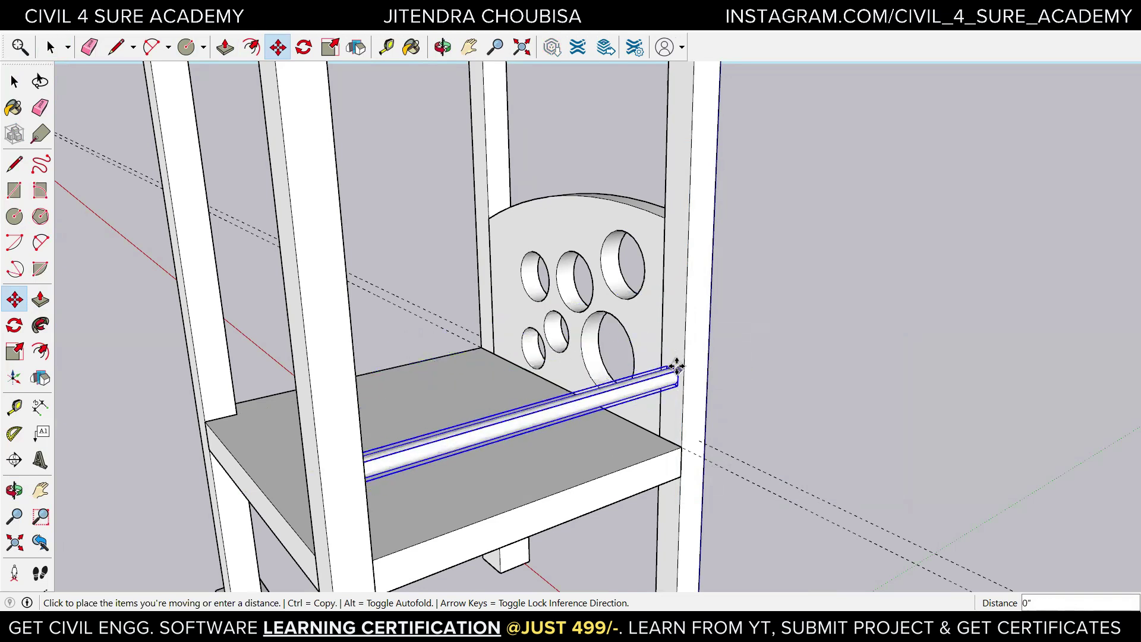
pyautogui.press('ctrl')
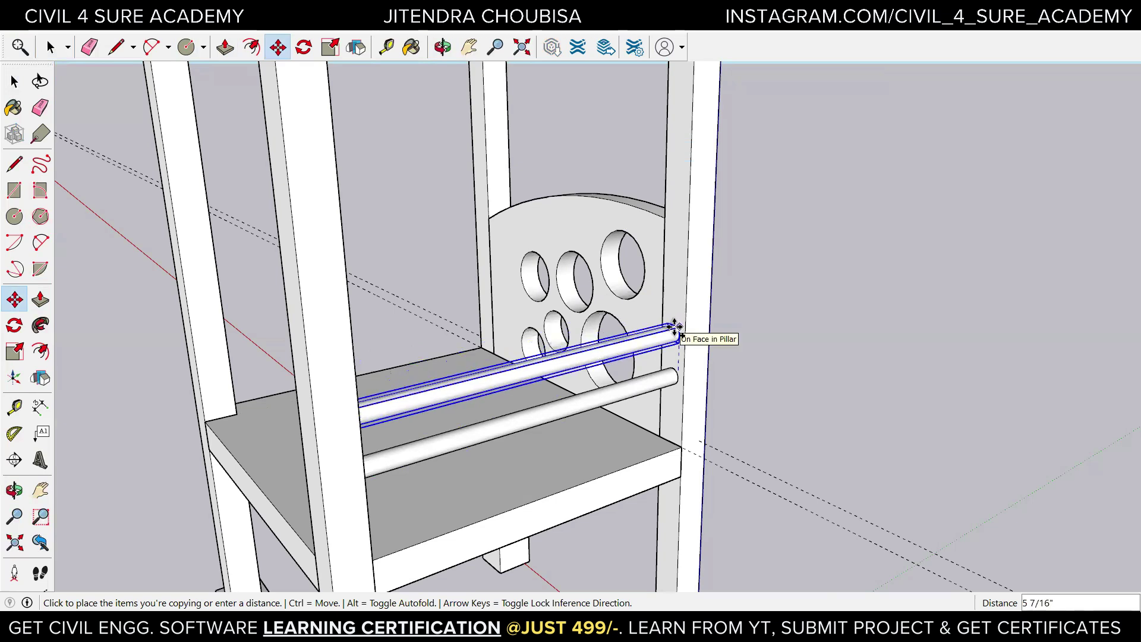
pyautogui.click(676, 327)
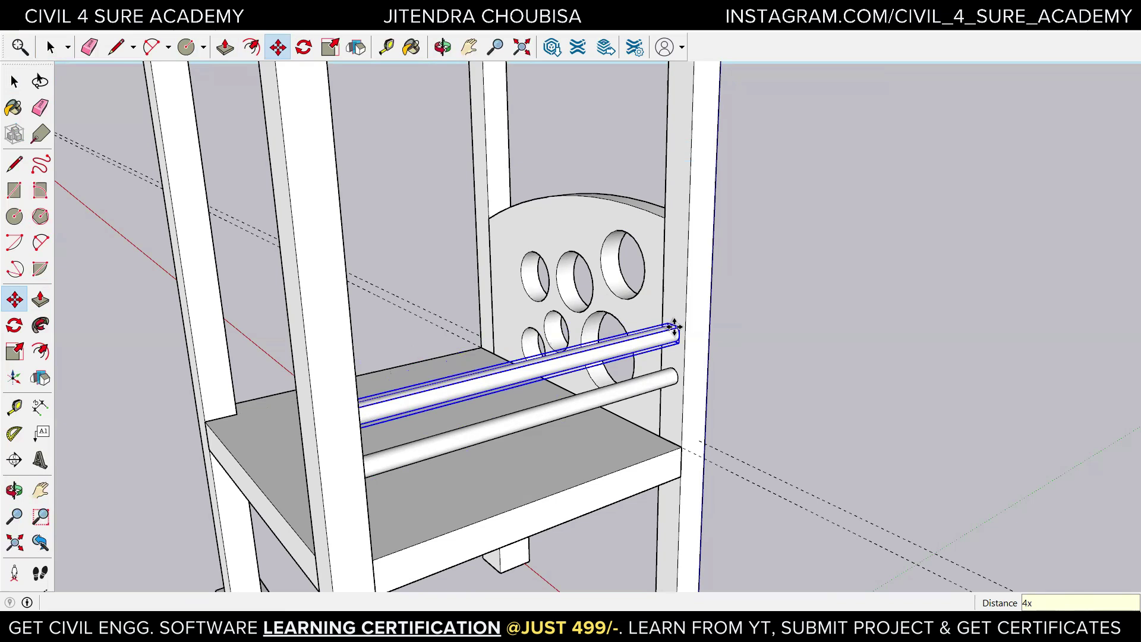
# Array the copy as 3x for four evenly spaced rods, then zoom to review.
pyautogui.press('Return')
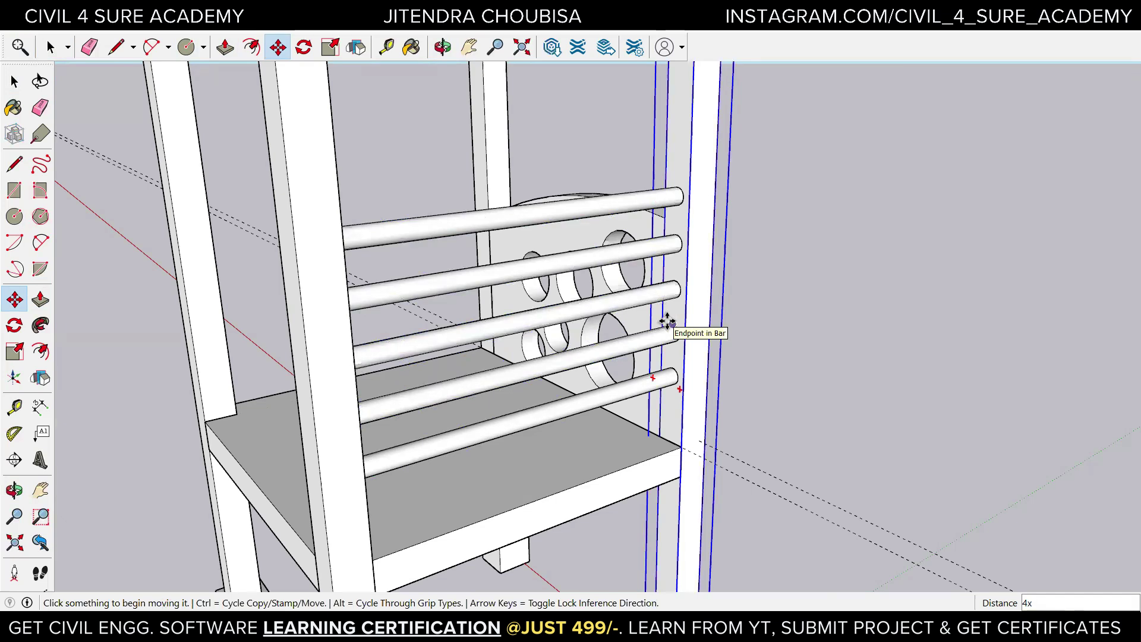
pyautogui.write('3x')
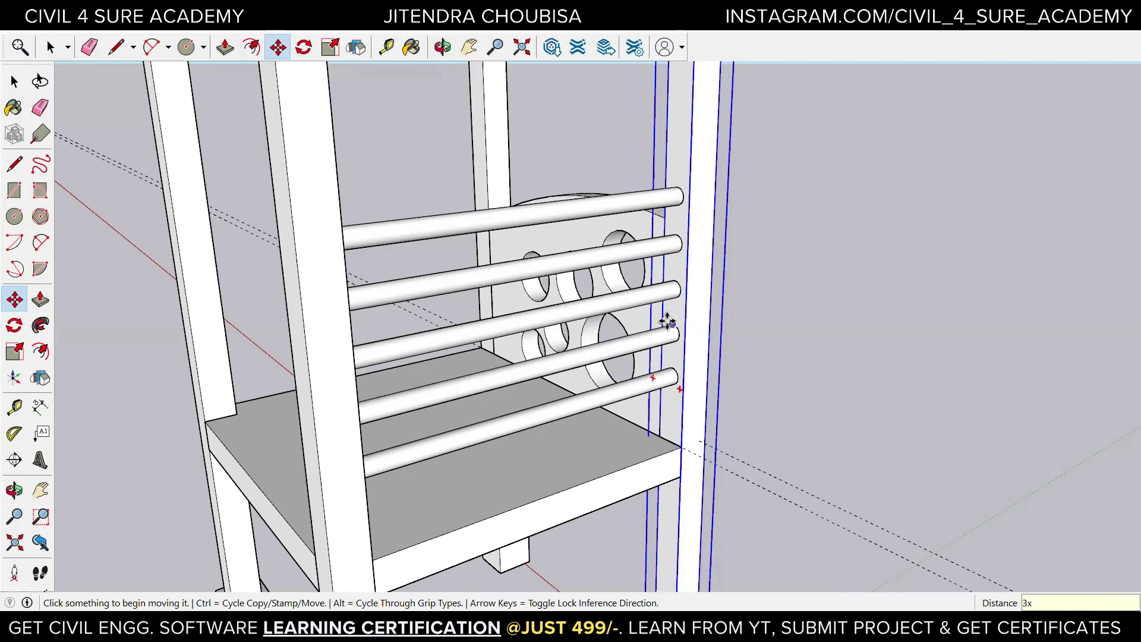
pyautogui.press('Return')
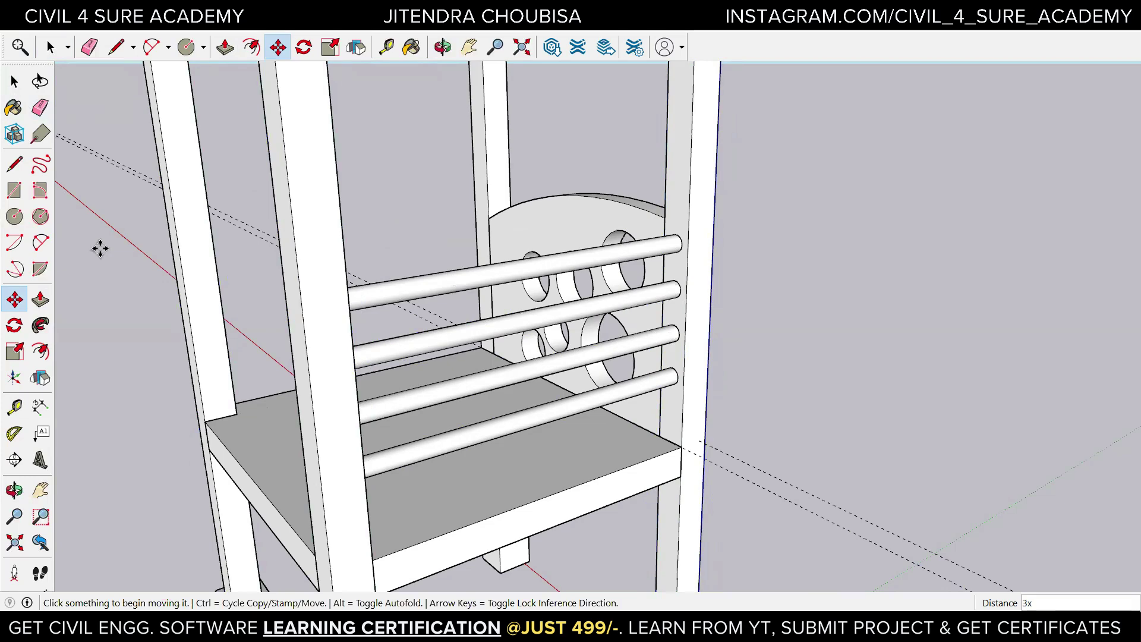
pyautogui.scroll(-5, 481, 351)
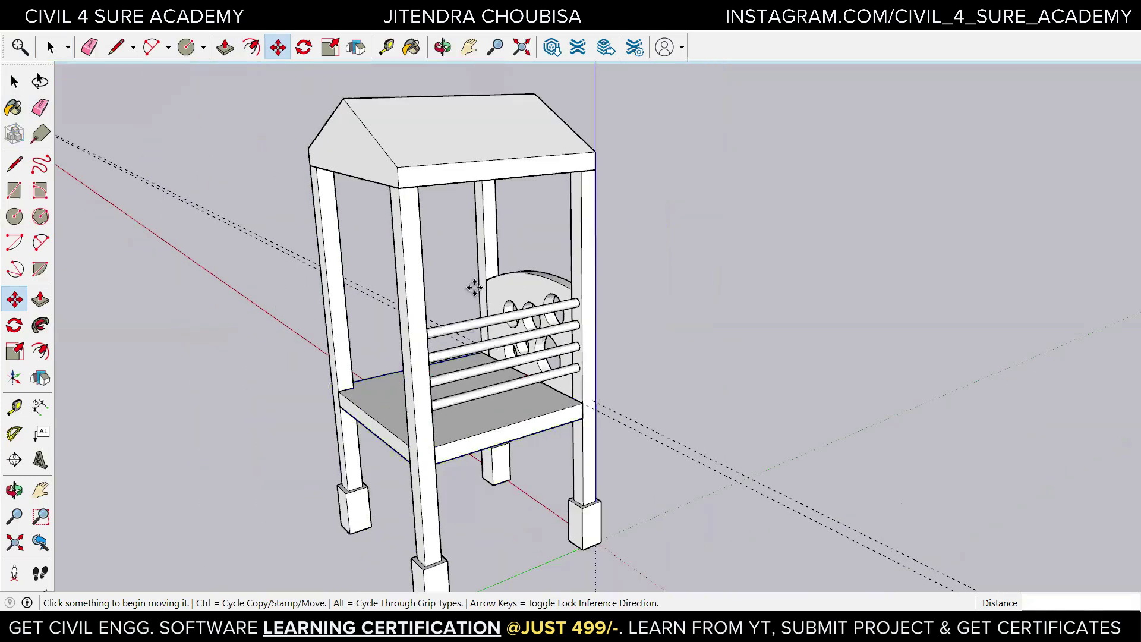
pyautogui.scroll(5, 621, 410)
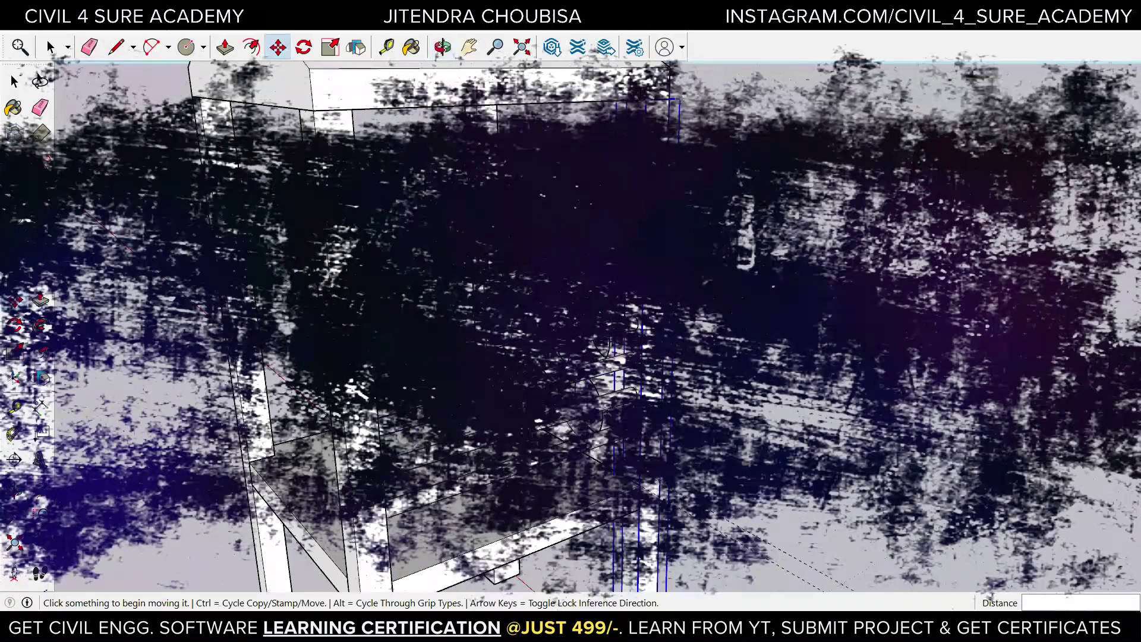